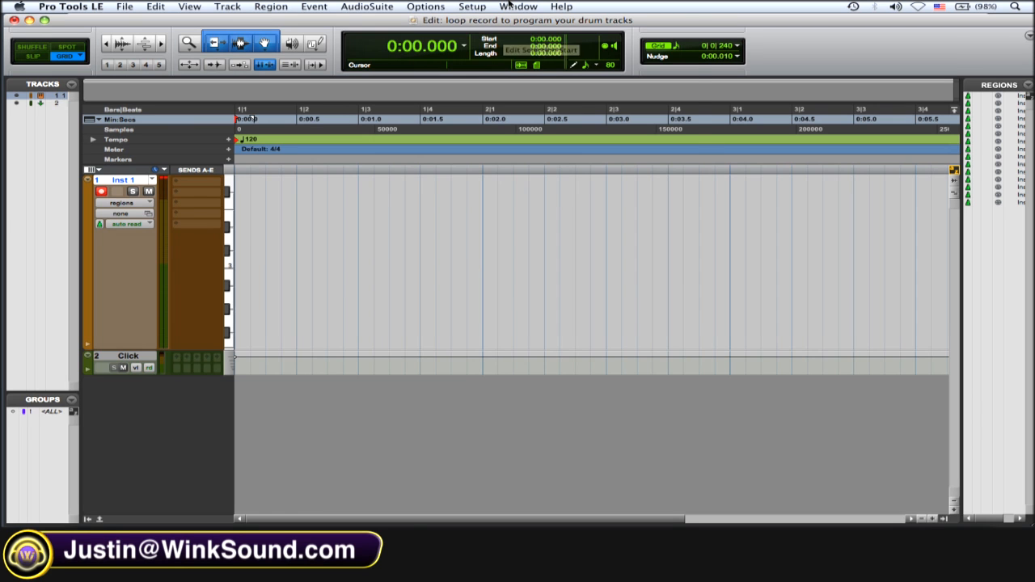
# - Show the Transport window, position it to the right, and enable MIDI Merge
pyautogui.click(511, 6)
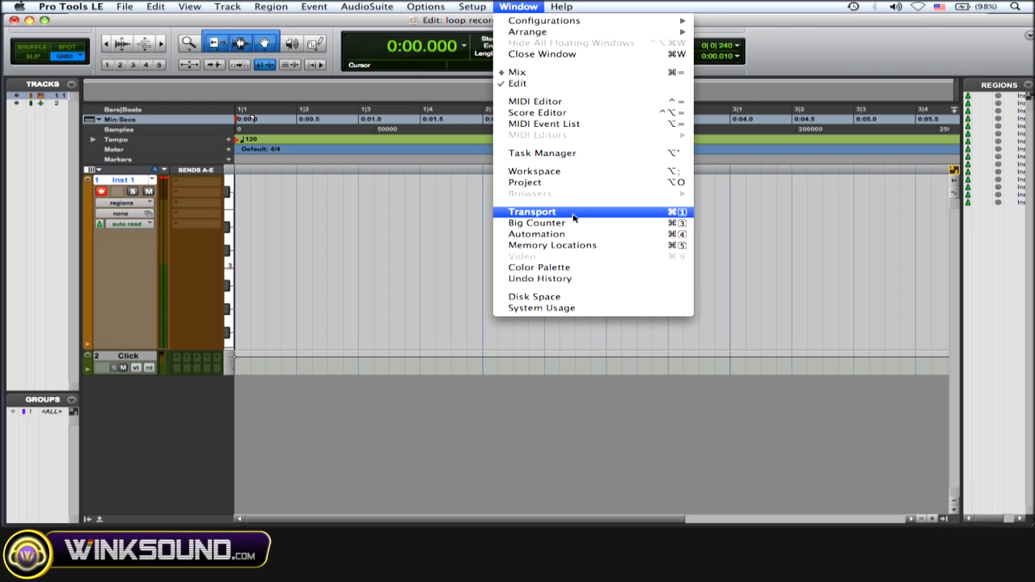
pyautogui.click(573, 212)
pyautogui.moveTo(758, 34); pyautogui.dragTo(740, 53)
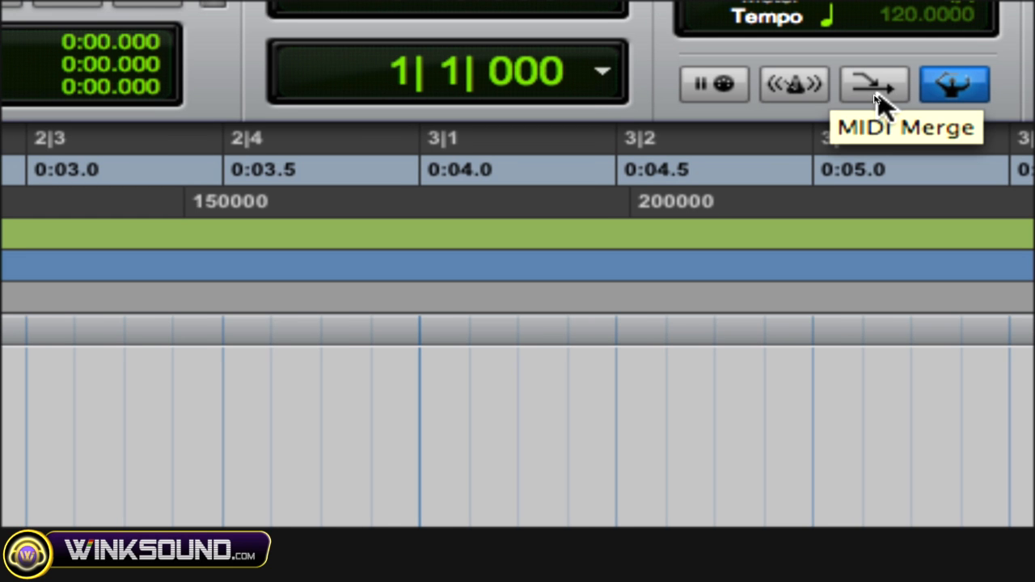
pyautogui.click(877, 91)
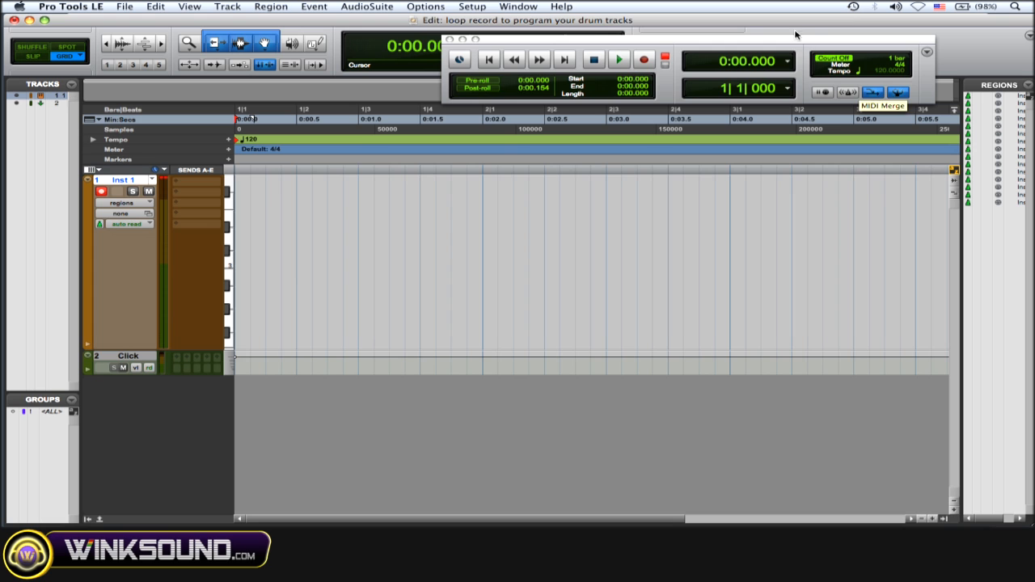
pyautogui.moveTo(817, 27); pyautogui.dragTo(862, 22)
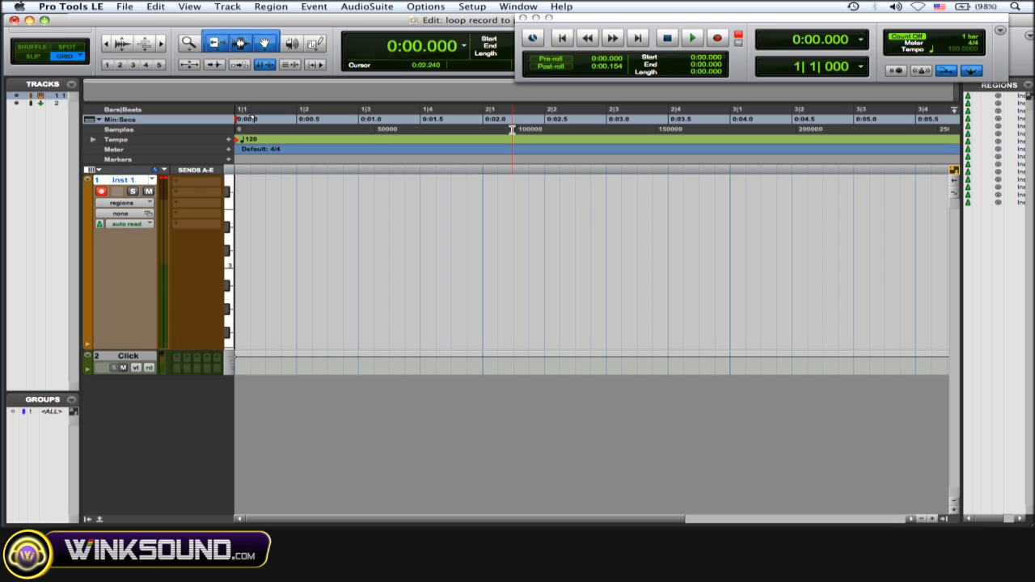
# - Arm recording and select bar 1|1 to 2|1 as the record range
pyautogui.click(717, 40)
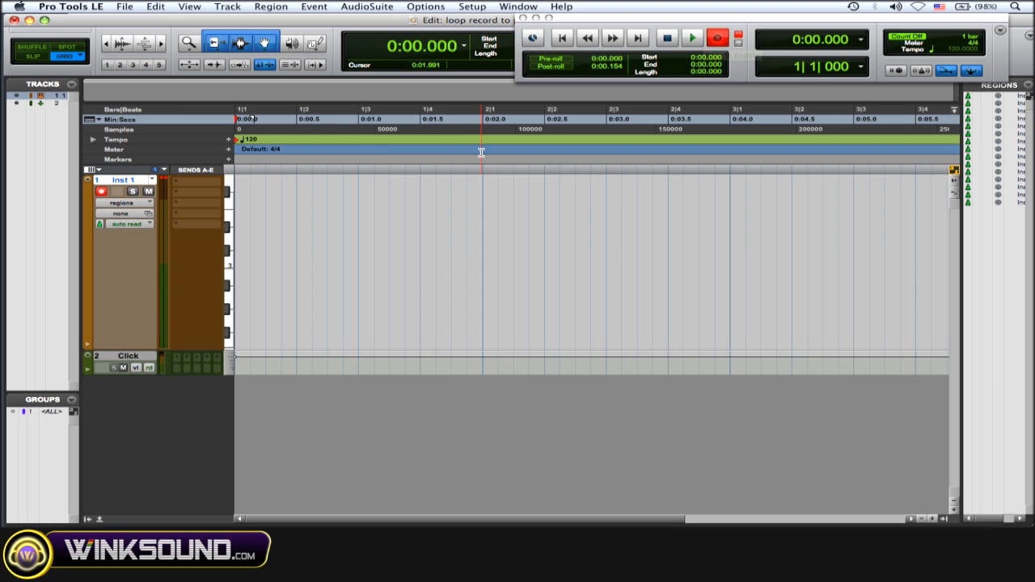
pyautogui.moveTo(483, 152)
pyautogui.mouseDown()
pyautogui.moveTo(364, 128)
pyautogui.moveTo(238, 127)
pyautogui.mouseUp()
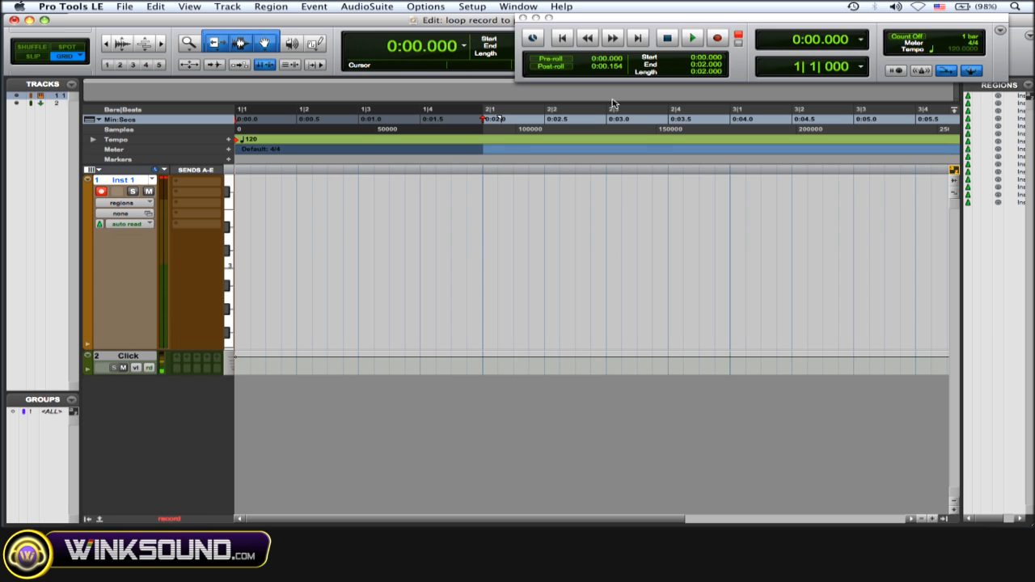
# - Record the hi-hat pass and quantize its notes to the 1/8 grid
pyautogui.press('space')
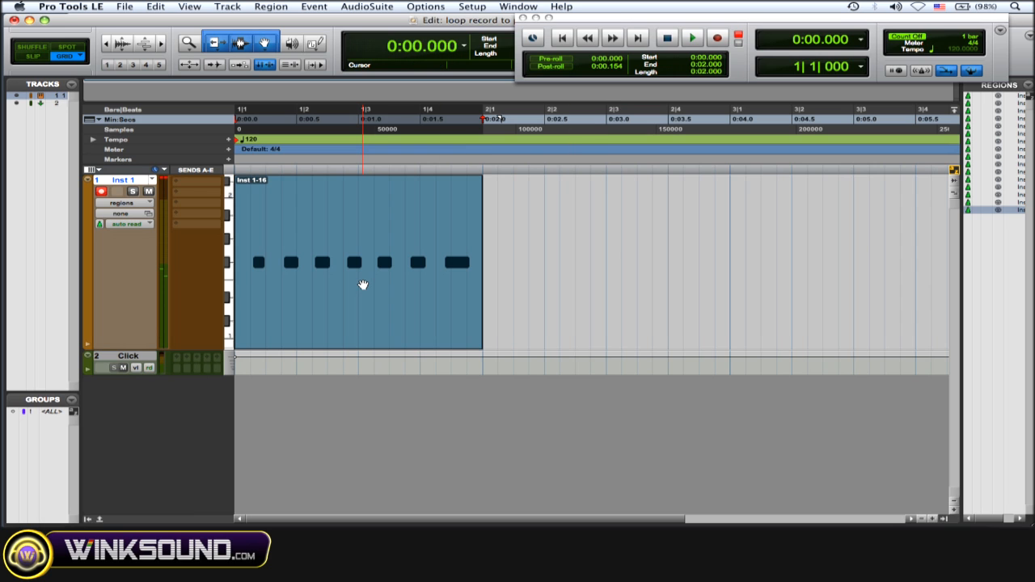
pyautogui.hotkey('alt', '0')
pyautogui.press('Return')
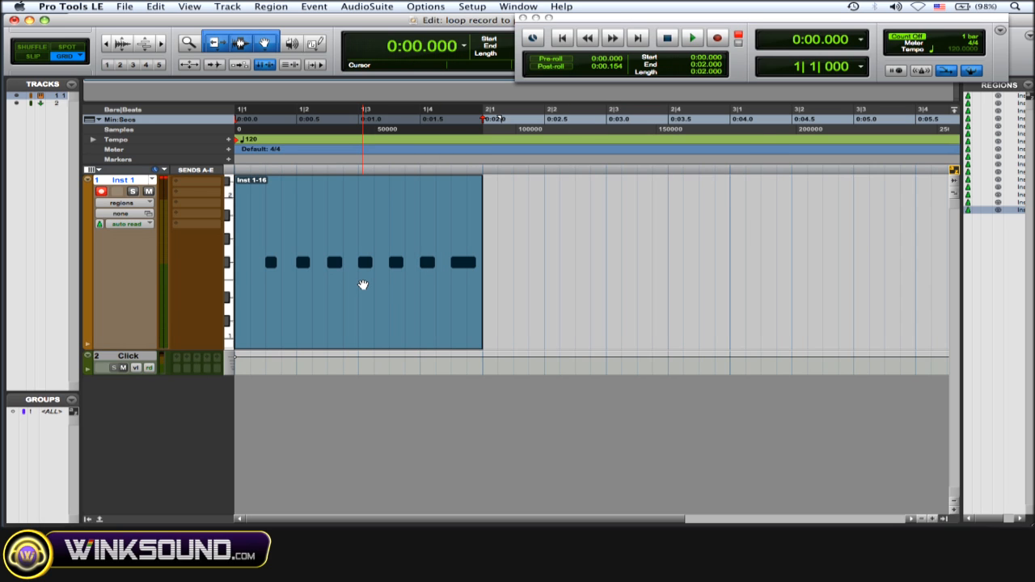
# - Trim and move the Inst 1 region so it spans exactly 1|1 to 2|1
pyautogui.moveTo(264, 261); pyautogui.dragTo(267, 261)
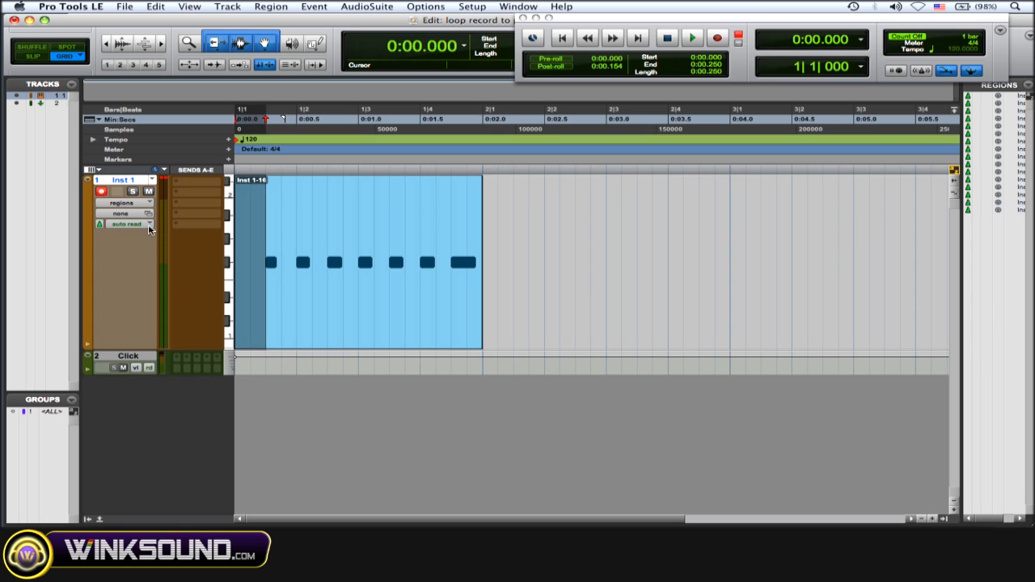
pyautogui.moveTo(312, 315); pyautogui.dragTo(281, 316)
pyautogui.click(489, 304)
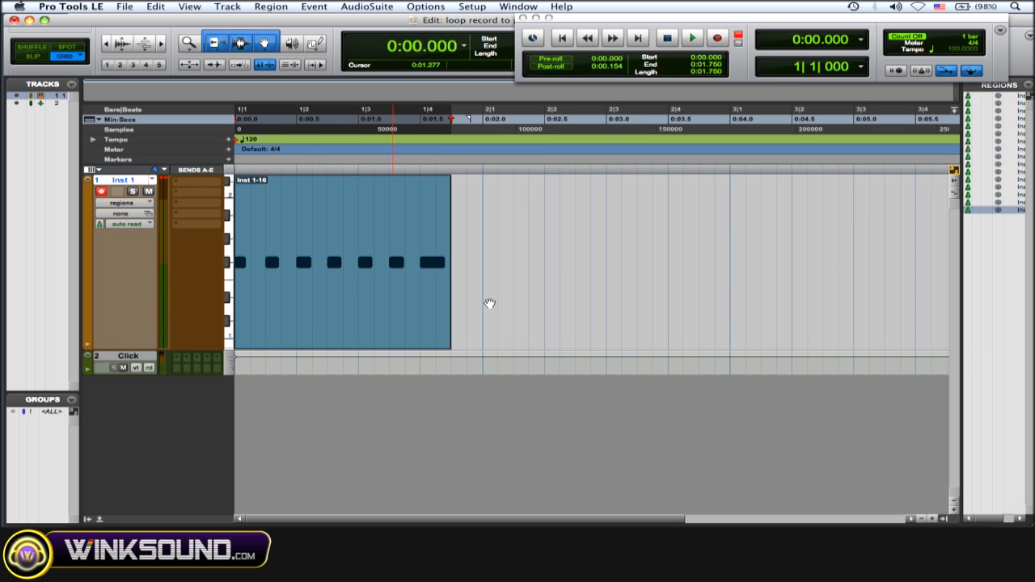
pyautogui.click(452, 303)
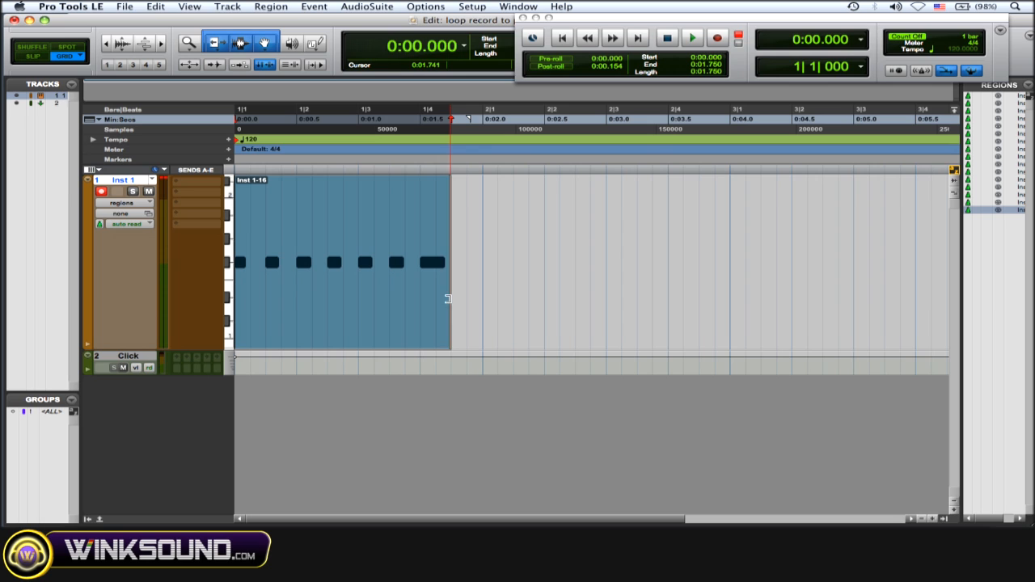
pyautogui.moveTo(452, 303); pyautogui.dragTo(481, 300)
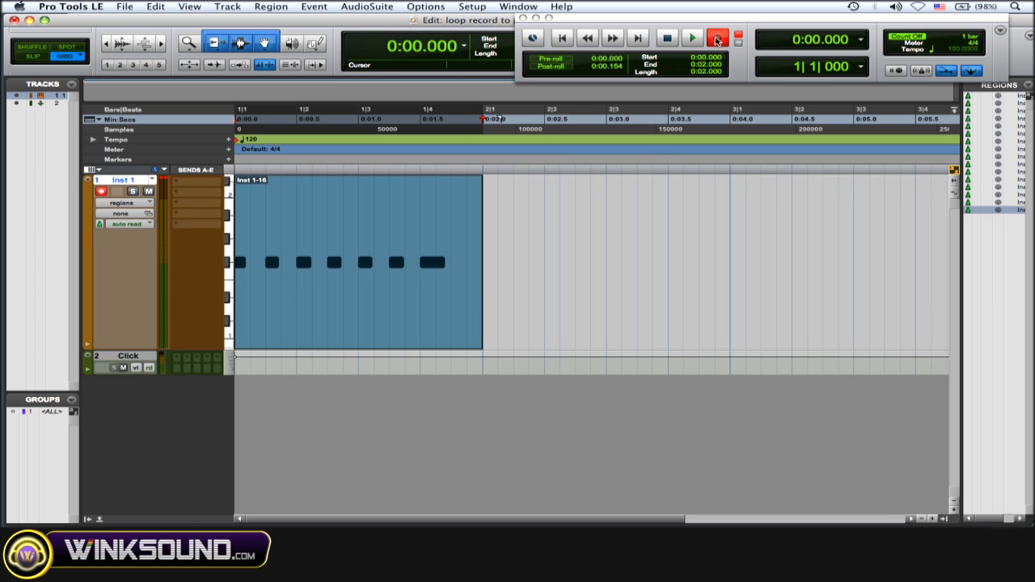
# - Record kick and snare merge passes into the region, then quantize the new notes
pyautogui.click(717, 38)
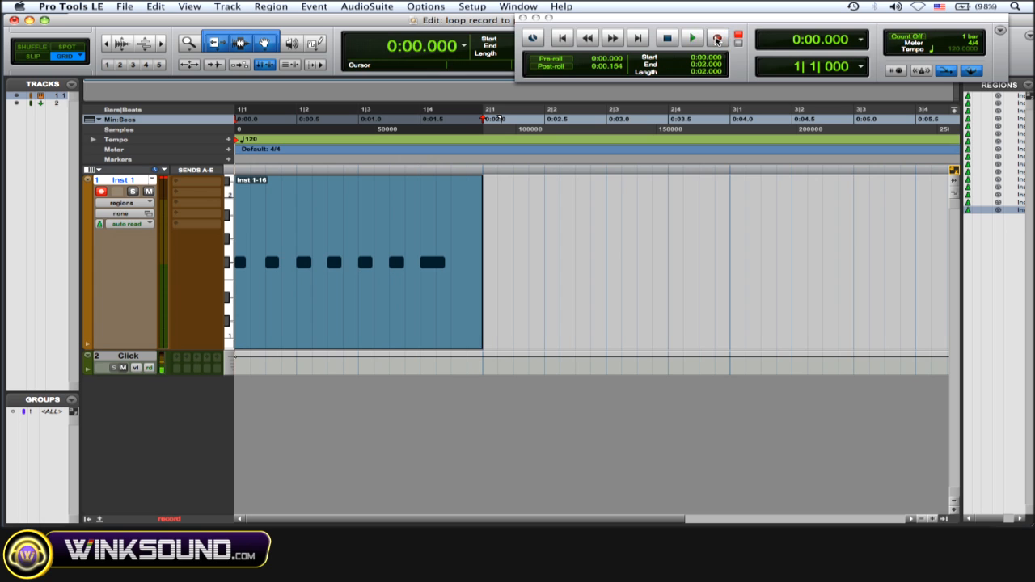
pyautogui.press('space')
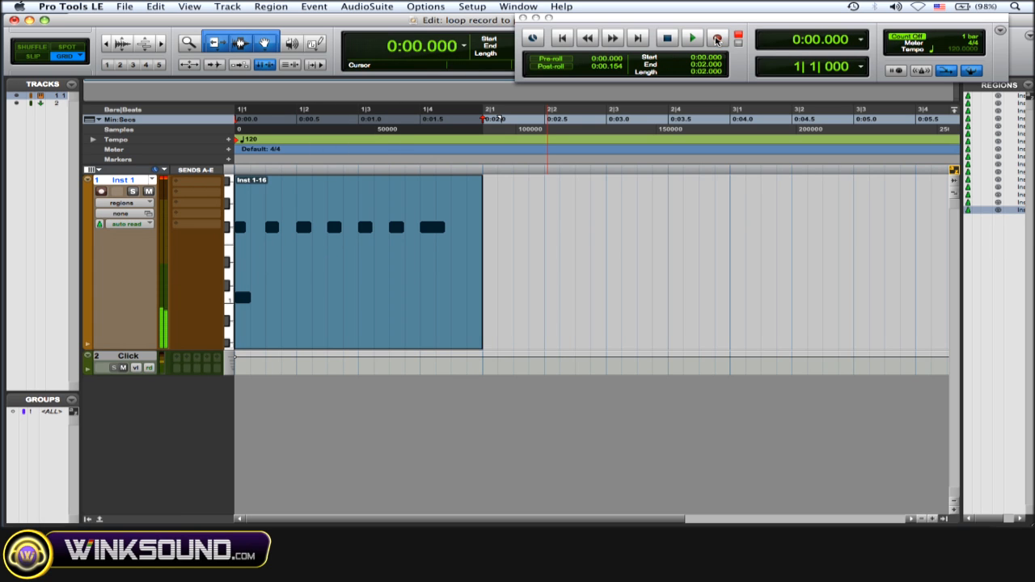
pyautogui.click(717, 40)
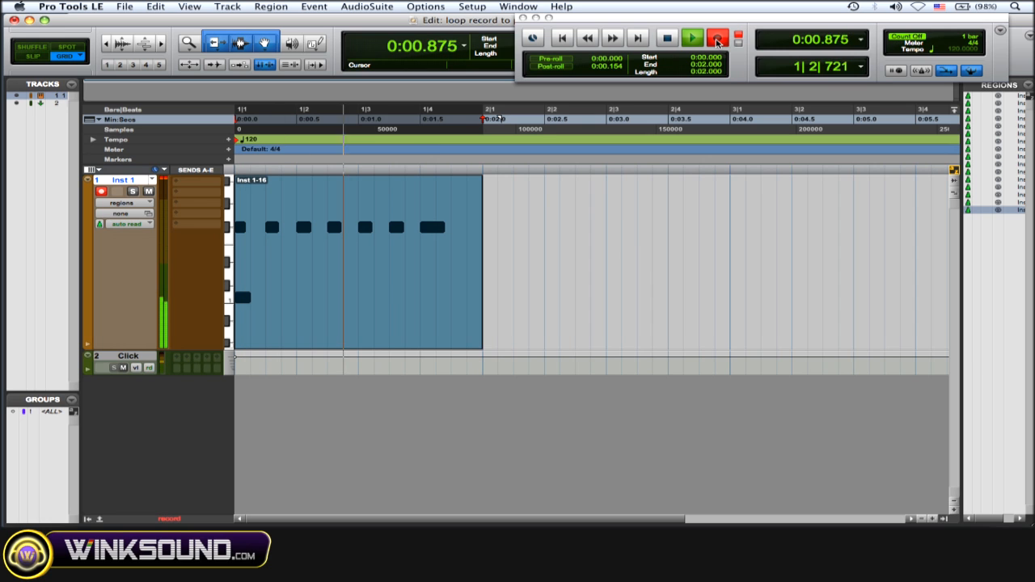
pyautogui.press('space')
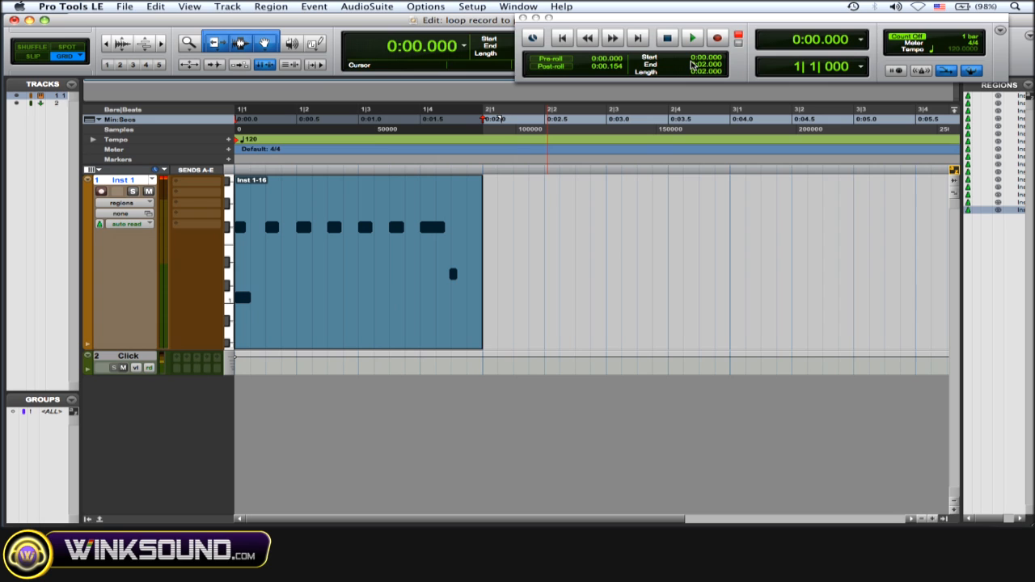
pyautogui.hotkey('alt', '0')
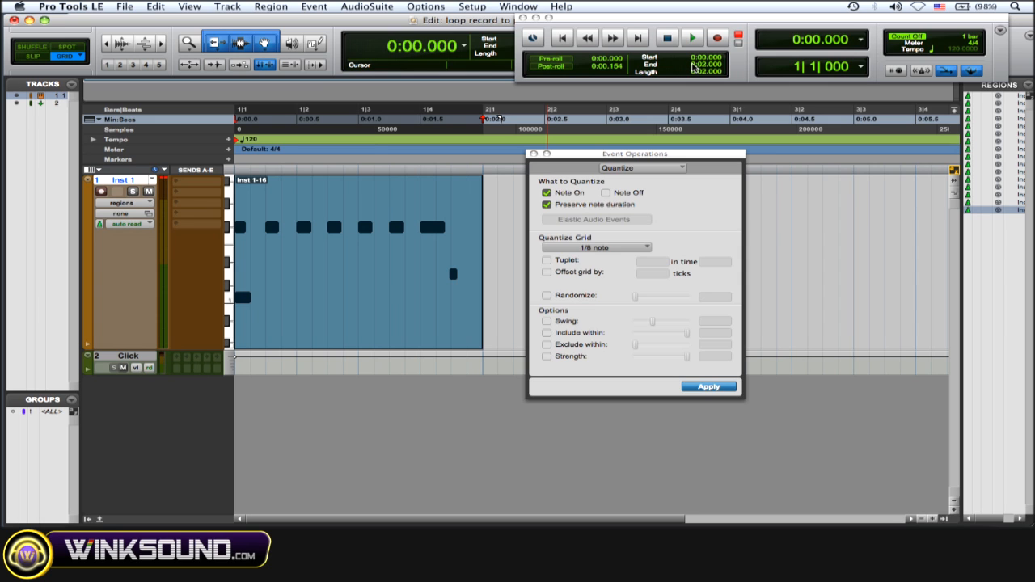
pyautogui.press('Return')
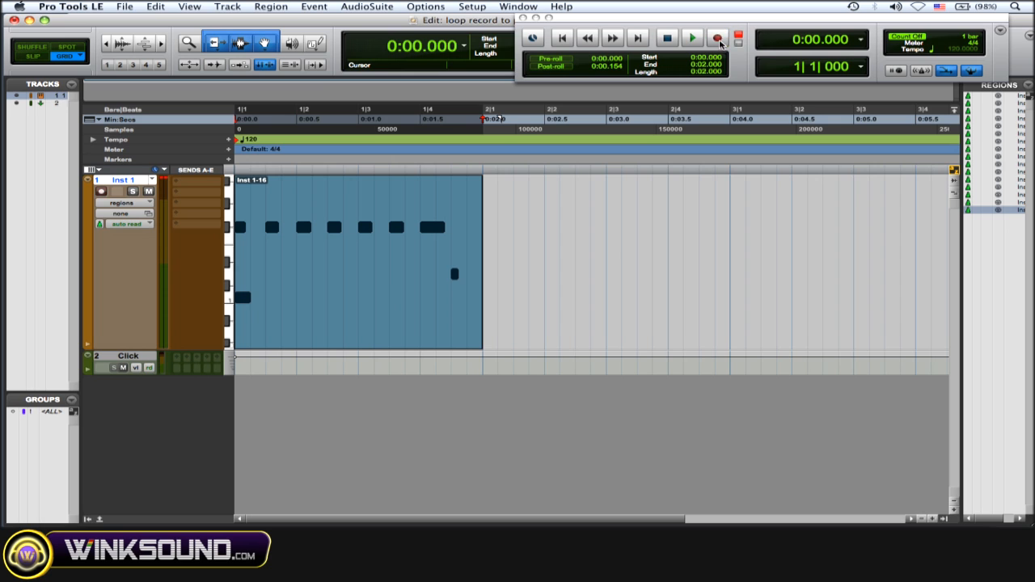
# - Record an open hi-hat merge pass, select the finished region and return to start
pyautogui.click(718, 39)
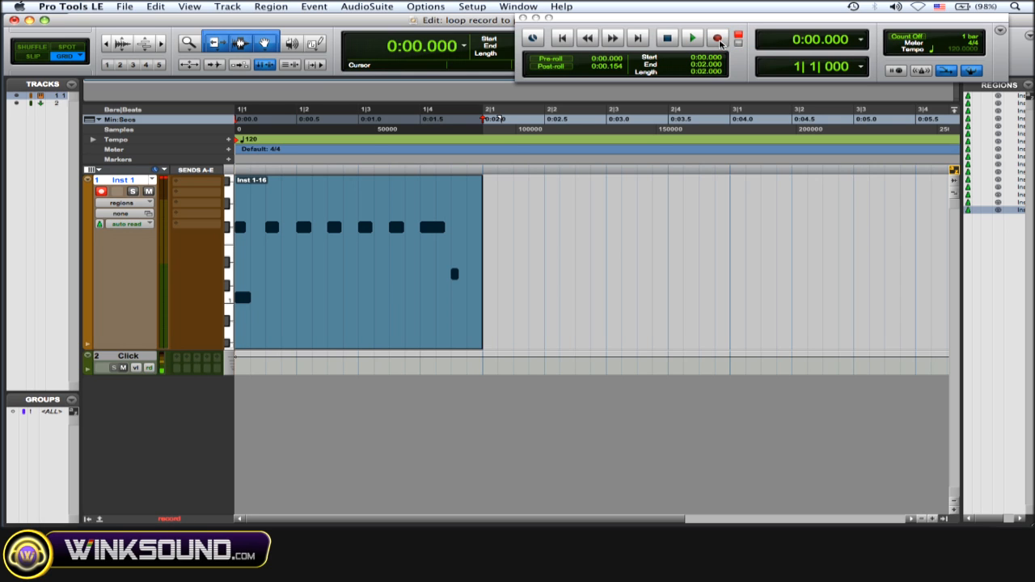
pyautogui.click(718, 39)
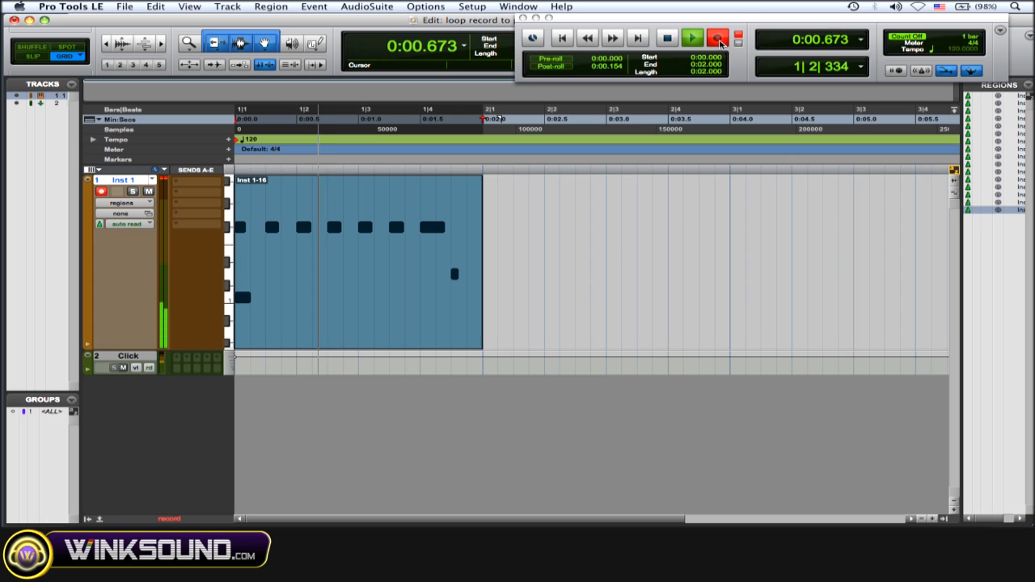
pyautogui.press('space')
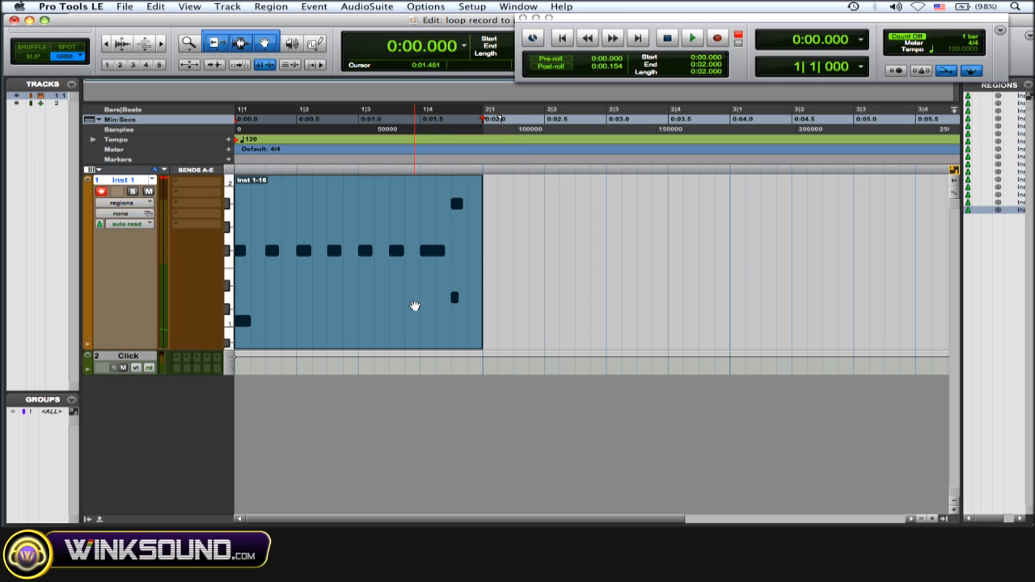
pyautogui.click(503, 246)
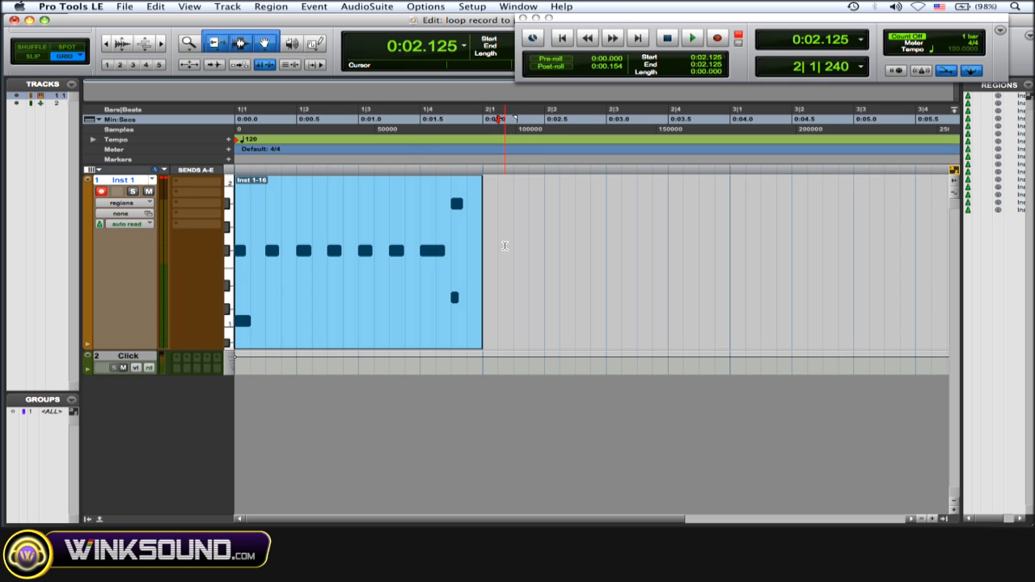
pyautogui.press('Return')
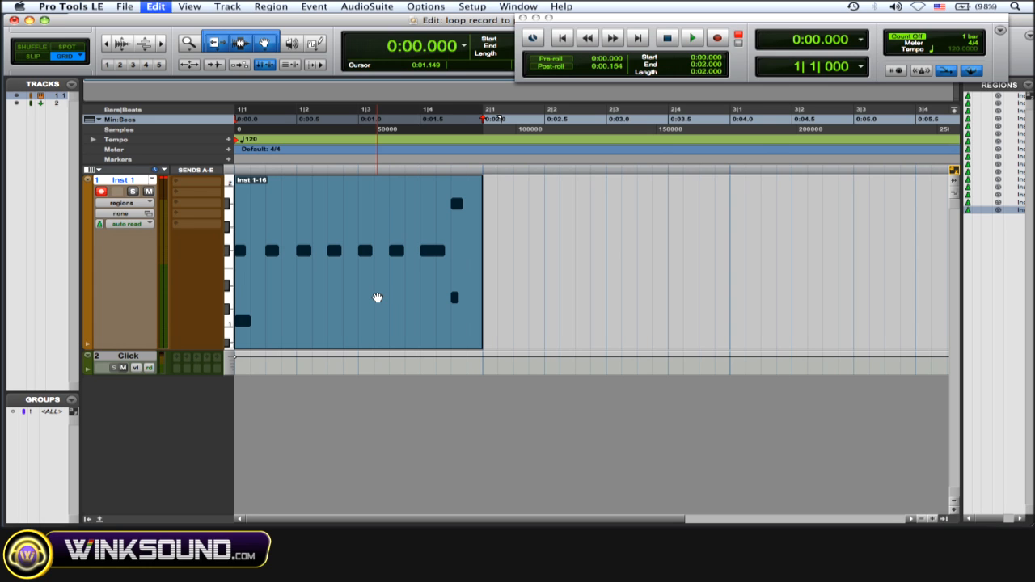
# - Duplicate the drum region with Cmd+D, then play back the repeated loop from the start
pyautogui.press('super+d')
pyautogui.press('super+d')
pyautogui.press('Return')
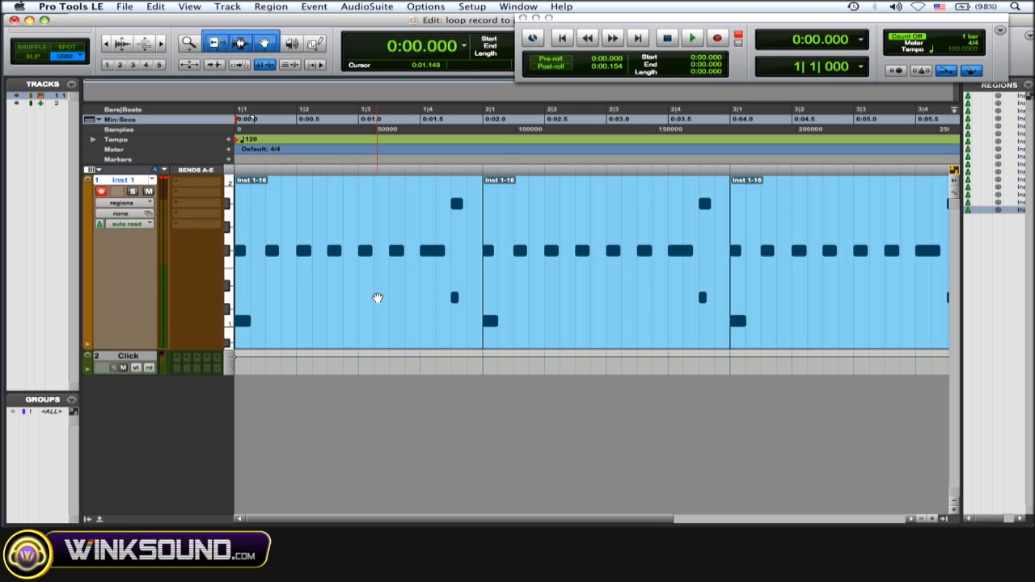
pyautogui.press('space')
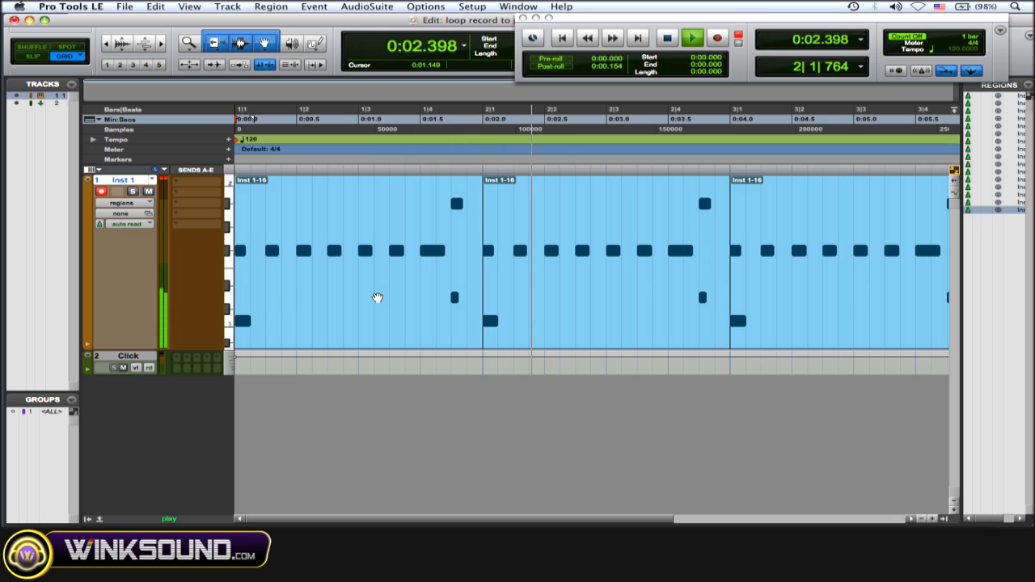
pyautogui.press('space')
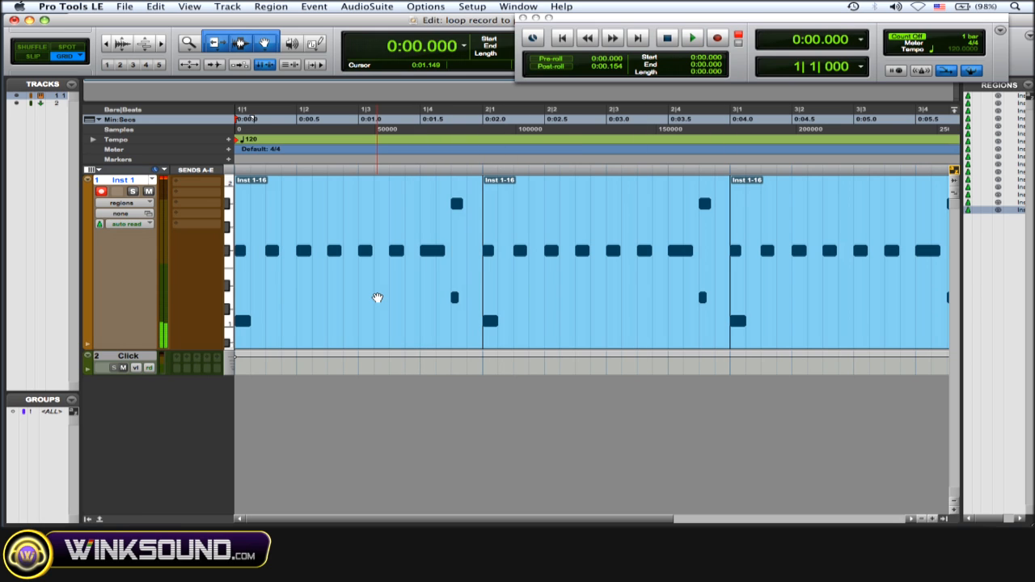